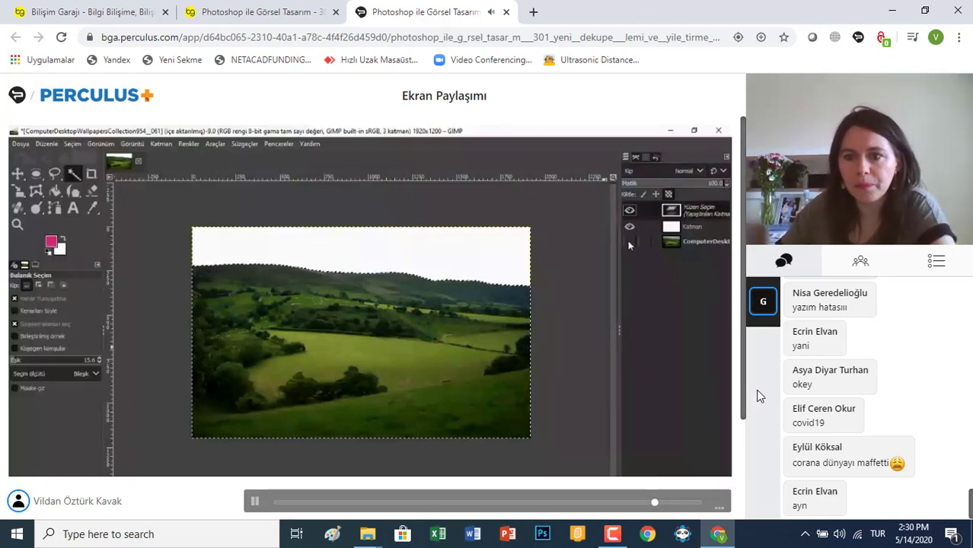
Step: Rearrange the layers so the pasted hills layer shows with a transparent sky area
left_click_drag(739, 408, 748, 423)
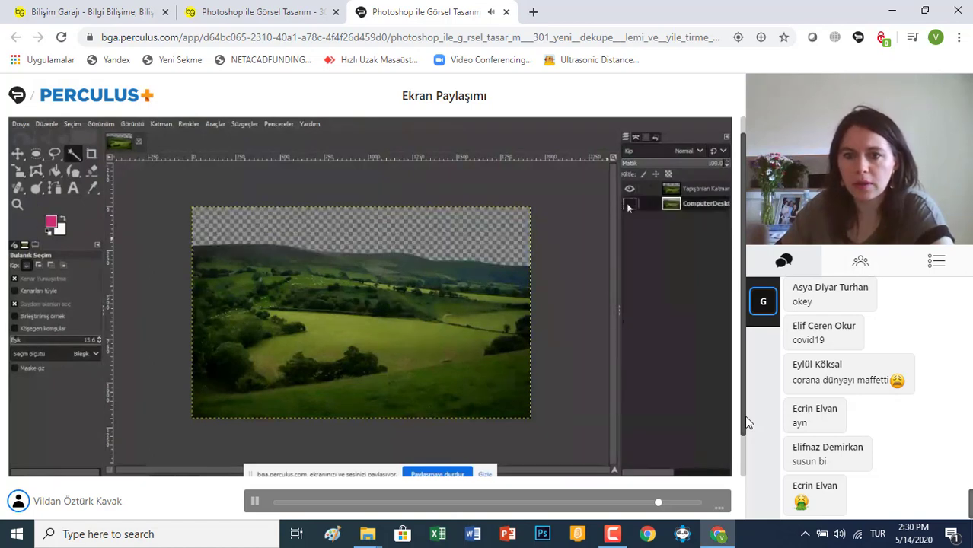
Step: Drag a layer down the Layers panel so it sits beneath the hills layer
left_click_drag(746, 422, 746, 454)
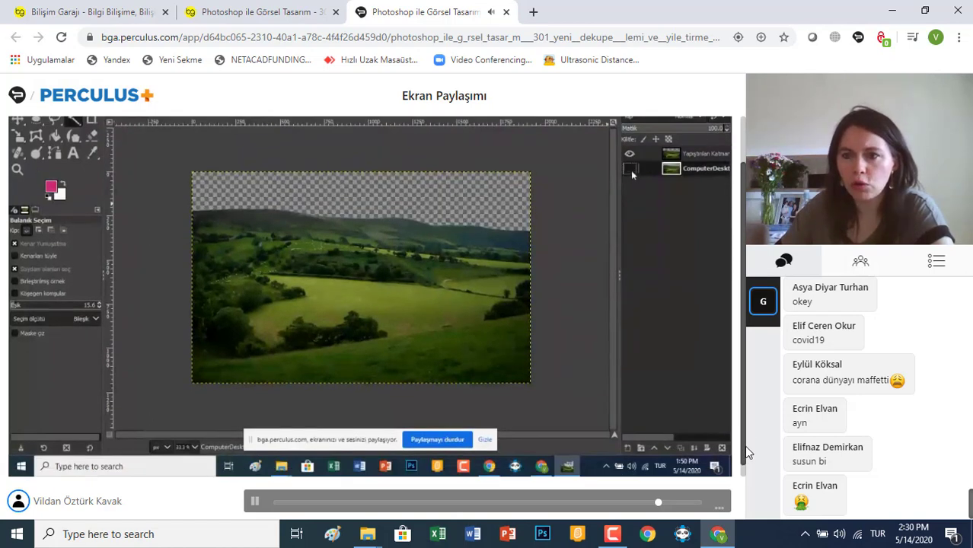